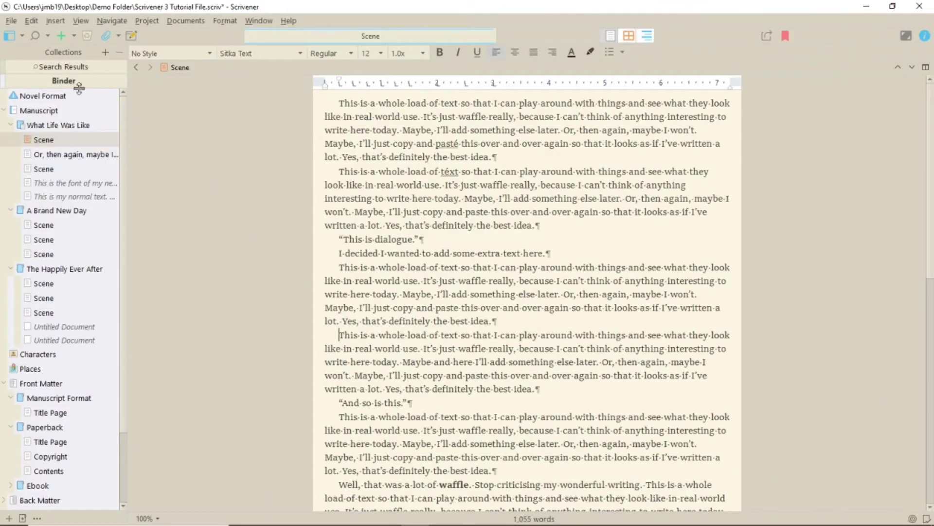
Bring up Dialogue Focus from Edit > Writing Tools and move its panel aside from the text
click(31, 20)
mouse_move(74, 352)
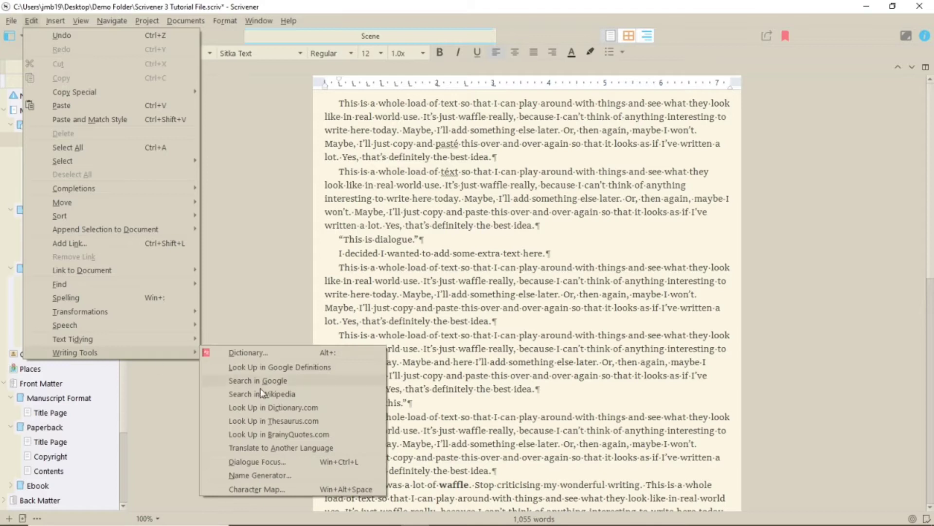
click(278, 463)
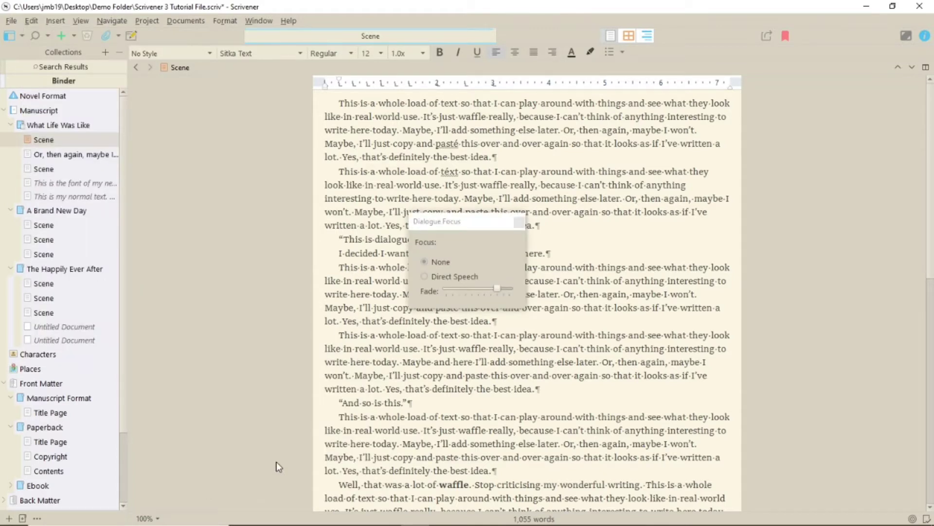
drag(438, 222, 777, 103)
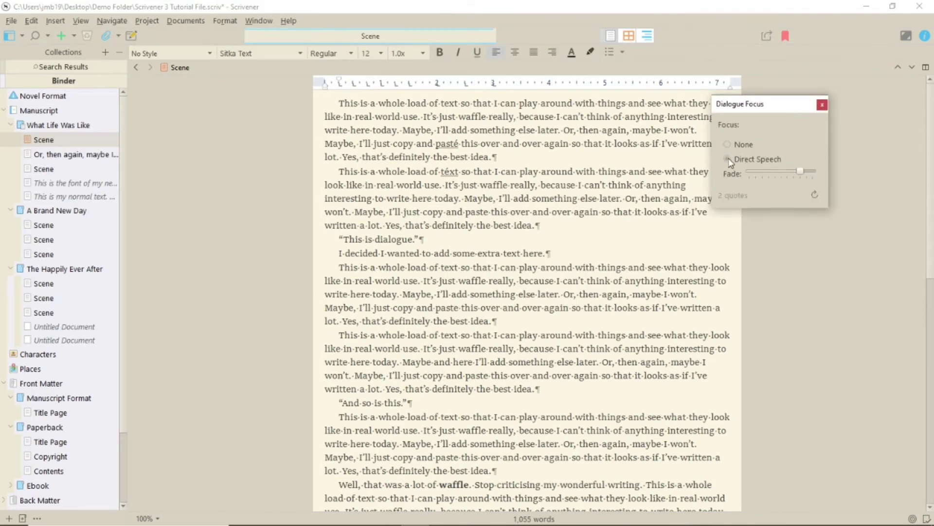
Focus on Direct Speech, fade non-dialogue text out and partly back, then set focus to None
click(730, 159)
drag(803, 173, 815, 174)
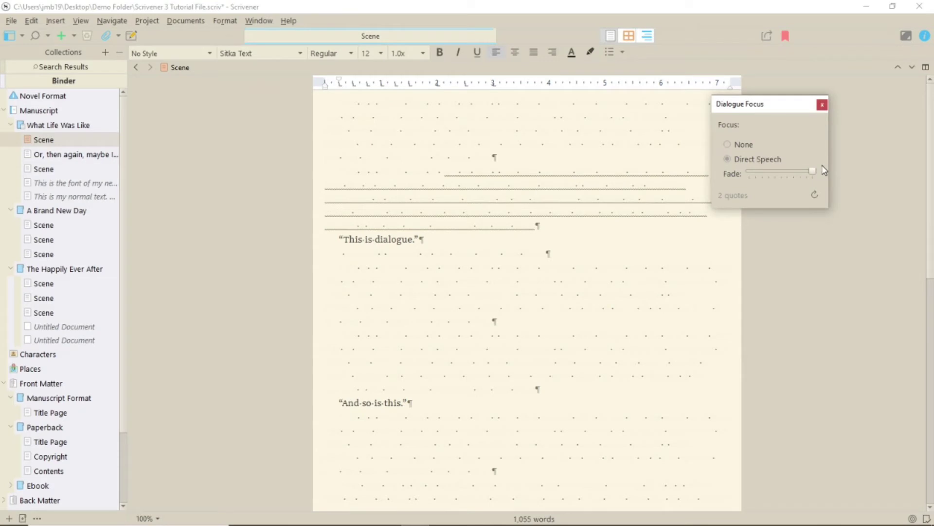
mouse_move(814, 173)
mouse_down()
mouse_move(796, 173)
mouse_move(806, 174)
mouse_up()
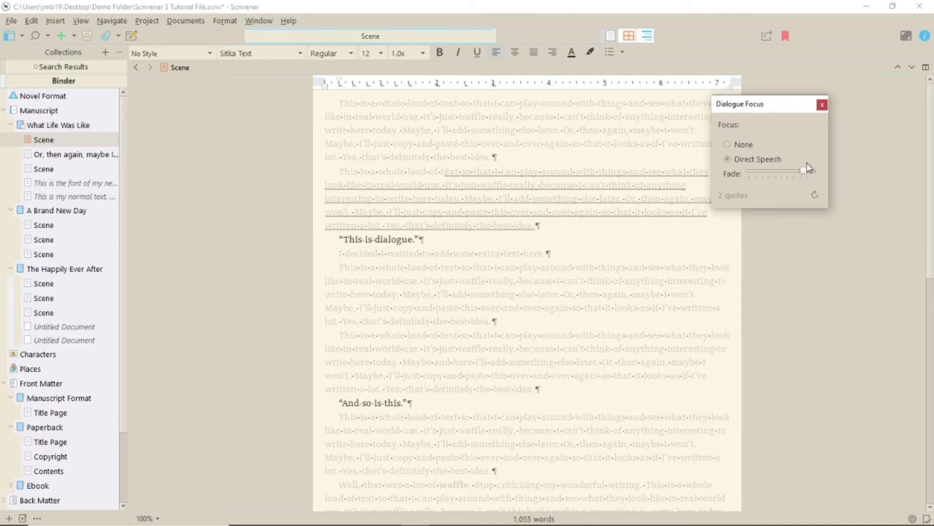
click(743, 144)
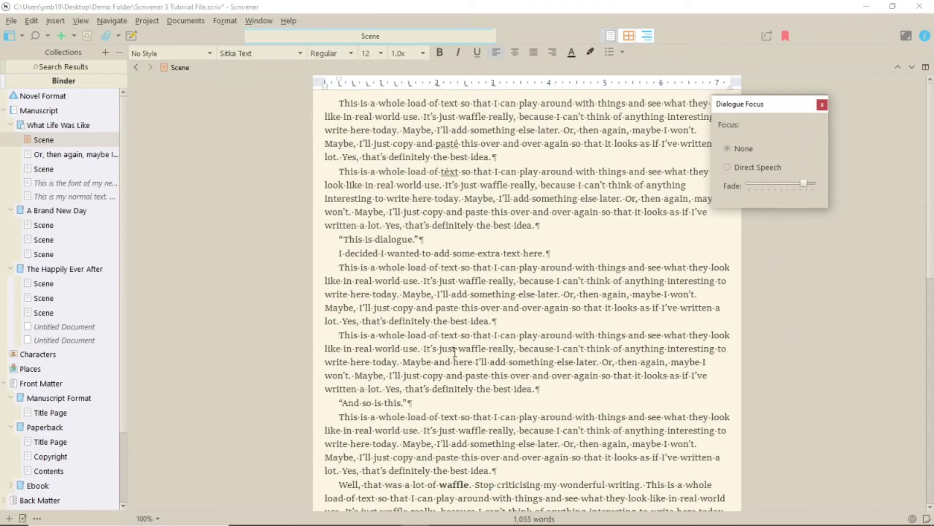
Add a new paragraph 'This is dialogue.' after 'best idea.' and refocus on Direct Speech
click(512, 321)
key(Return)
text(“This is)
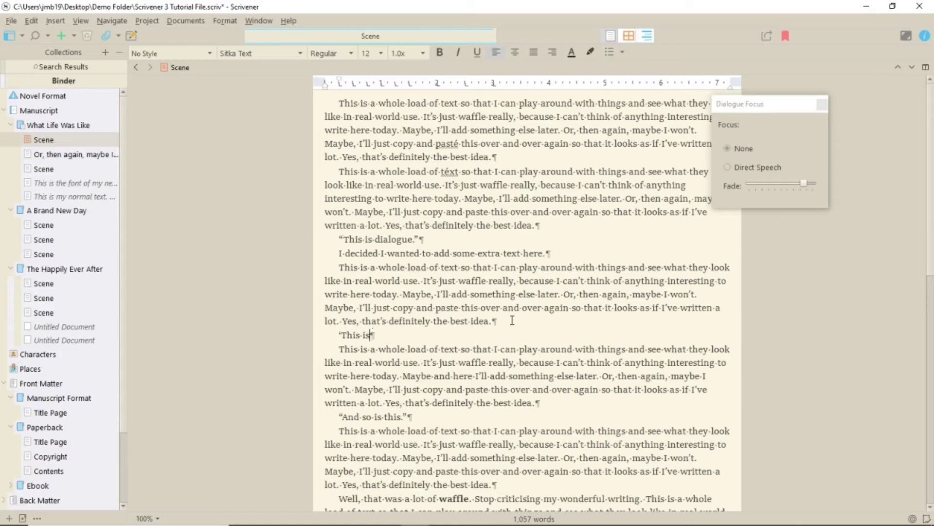
text(dialogue.')
click(804, 184)
click(758, 166)
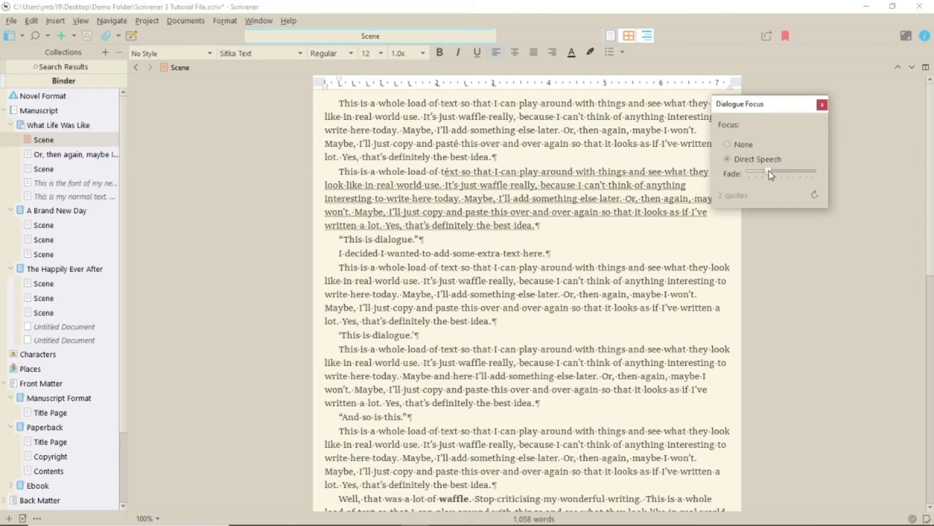
drag(766, 174, 809, 173)
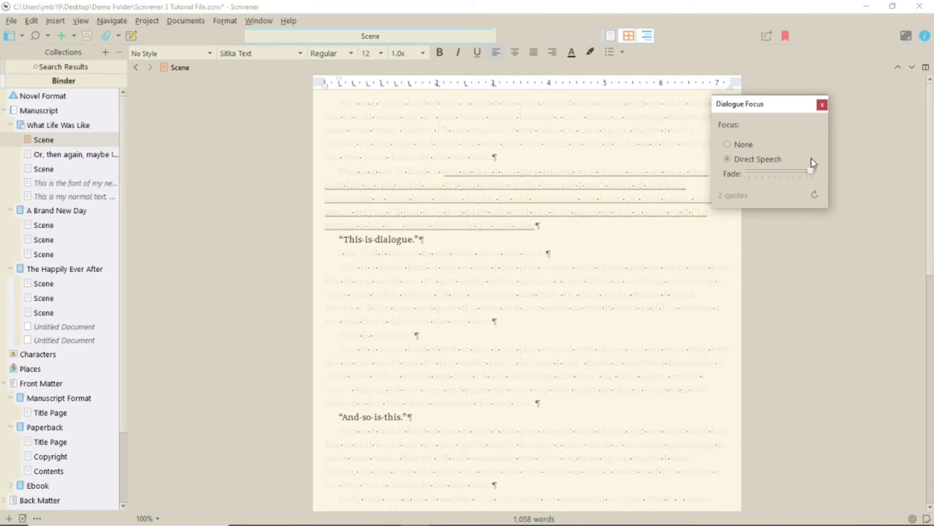
mouse_move(809, 173)
mouse_down()
mouse_move(770, 172)
mouse_move(814, 174)
mouse_up()
drag(813, 174, 765, 173)
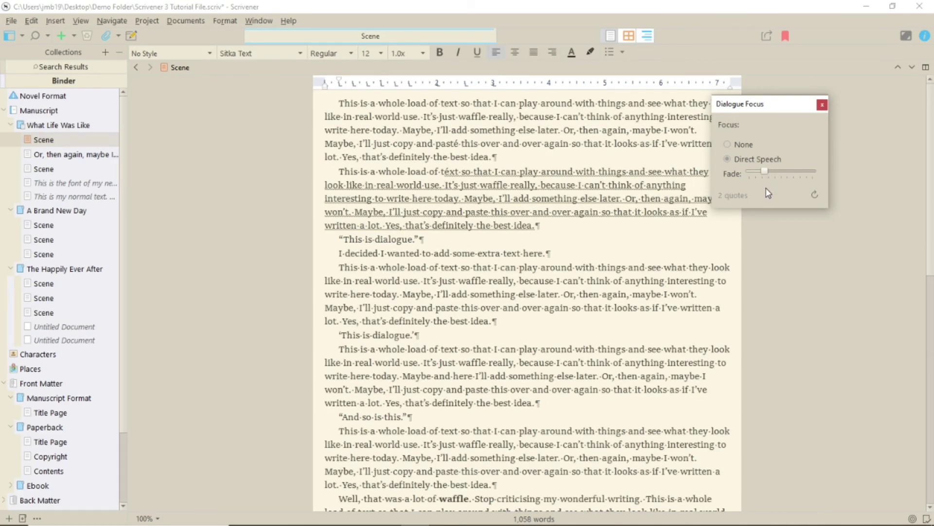